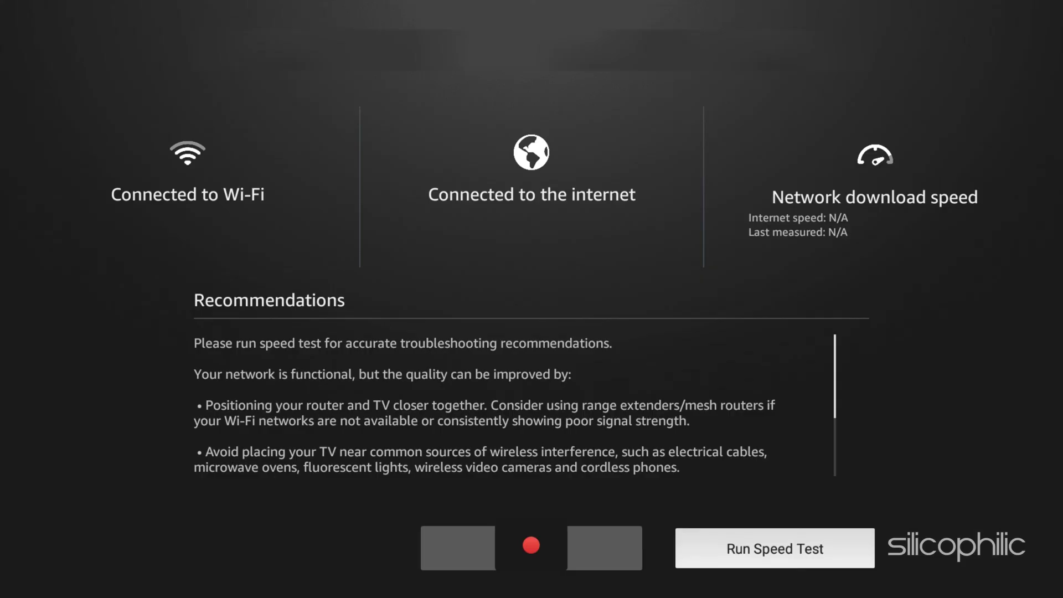
Run the network speed test to measure the download speed.
key(Return)
key(Return)
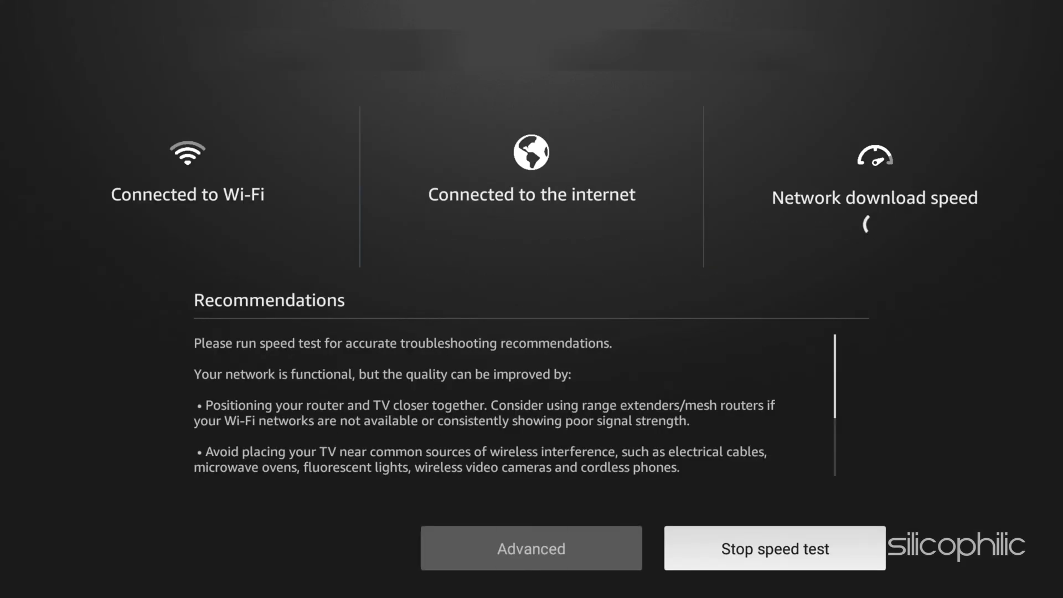